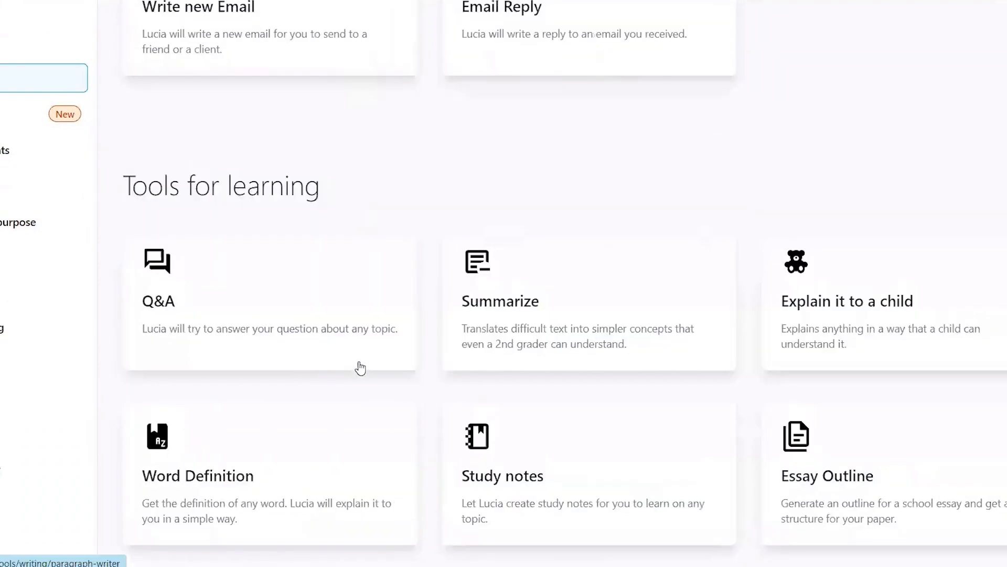
{"action": "scroll", "coordinate": [357, 367], "scroll_direction": "down", "scroll_amount": 5}
{"action": "scroll", "coordinate": [358, 366], "scroll_direction": "down", "scroll_amount": 5}
{"action": "scroll", "coordinate": [358, 367], "scroll_direction": "down", "scroll_amount": 2}
{"action": "scroll", "coordinate": [359, 366], "scroll_direction": "up", "scroll_amount": 5}
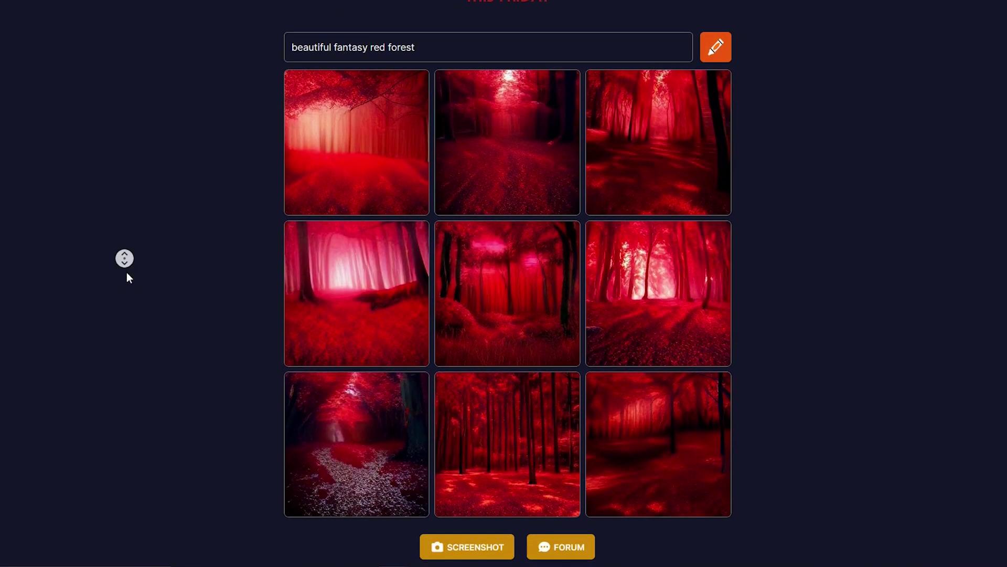
{"action": "scroll", "coordinate": [127, 274], "scroll_direction": "down", "scroll_amount": 1}
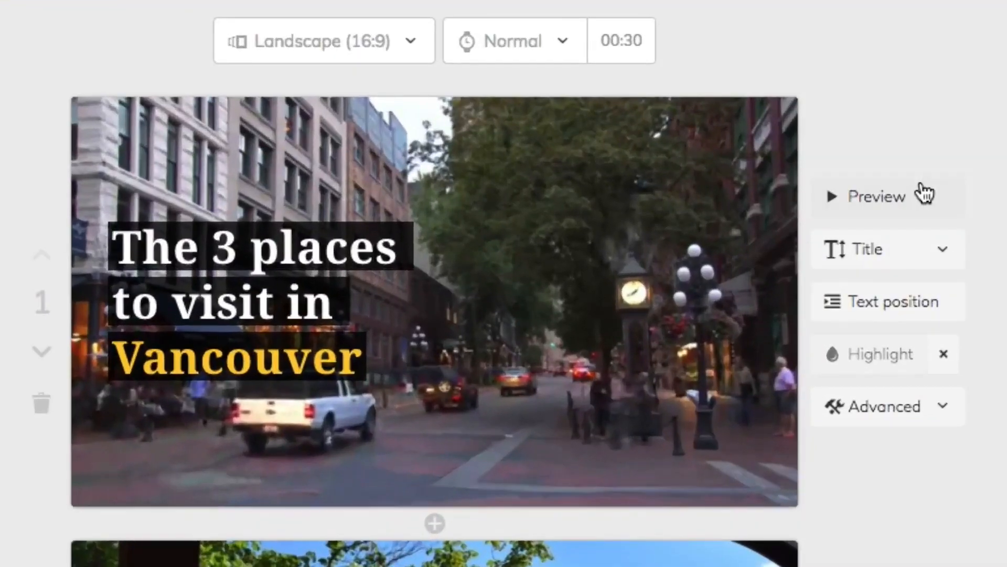
Preview the Vancouver video scene and search stock media for beach, doctors, cats, paris and Stanley Park
{"action": "left_click", "coordinate": [924, 195]}
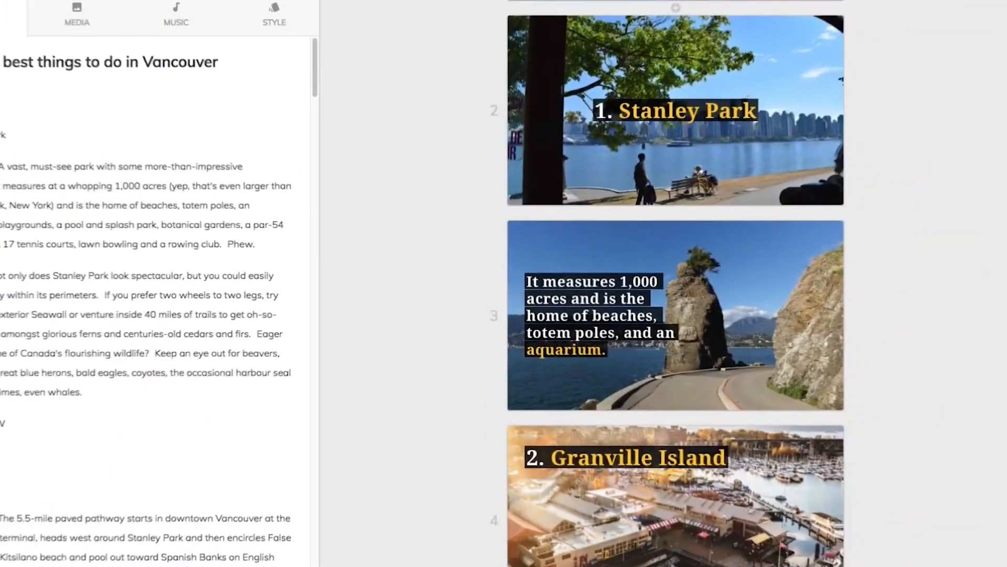
{"action": "type", "text": "ach"}
{"action": "key", "text": "ctrl+a"}
{"action": "type", "text": "doctor"}
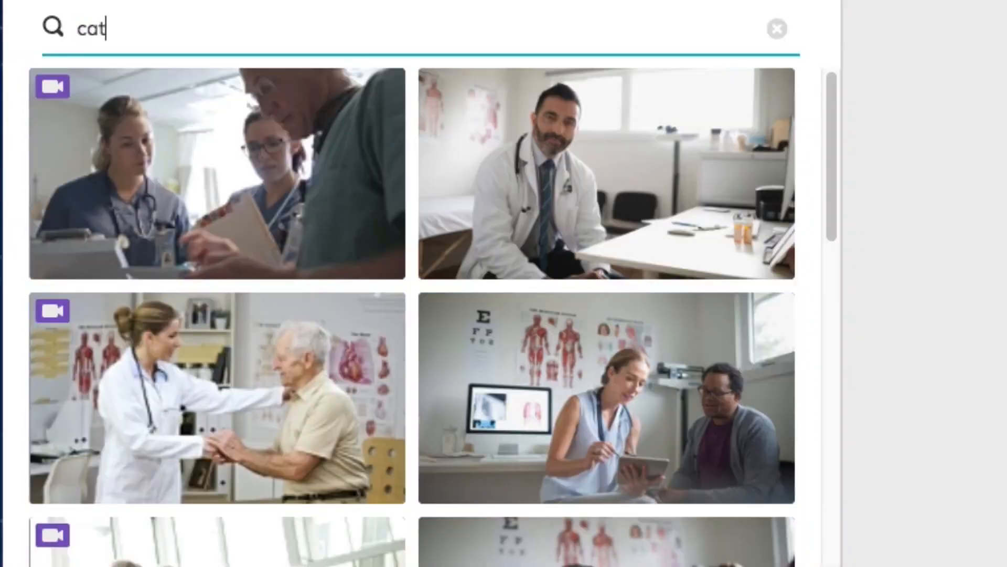
{"action": "type", "text": "s"}
{"action": "key", "text": "ctrl+a"}
{"action": "type", "text": "paris"}
{"action": "key", "text": "ctrl+a"}
{"action": "type", "text": "stanley park"}
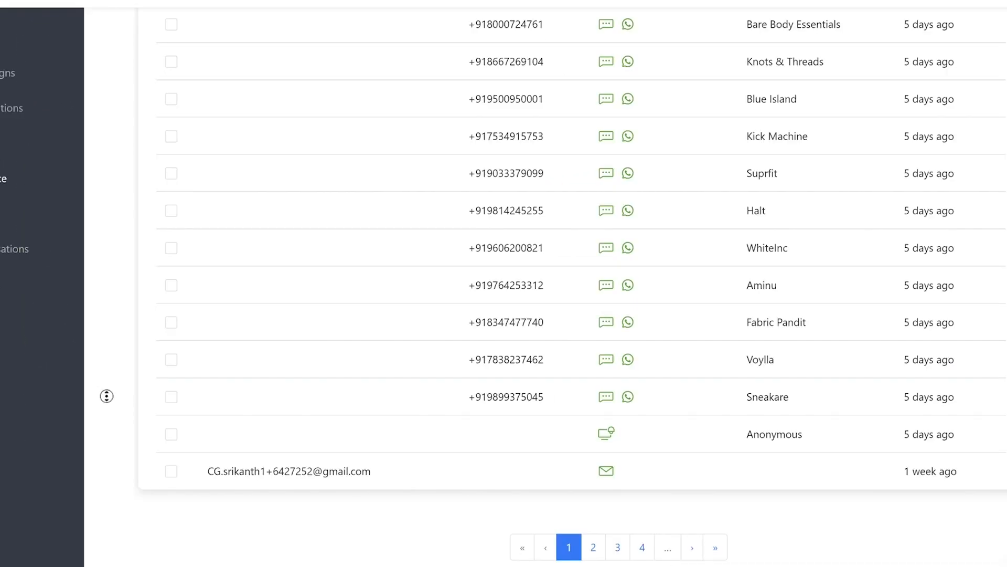
{"action": "scroll", "coordinate": [107, 396], "scroll_direction": "up", "scroll_amount": 1}
{"action": "scroll", "coordinate": [112, 252], "scroll_direction": "up", "scroll_amount": 5}
{"action": "scroll", "coordinate": [117, 157], "scroll_direction": "up", "scroll_amount": 2}
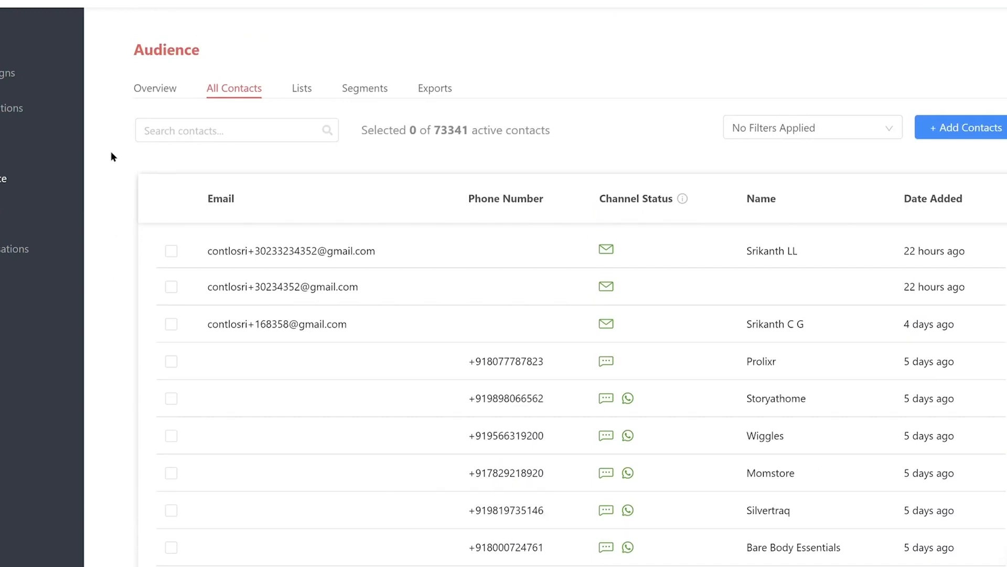
In Audience Overview, add a Total Price criterion to the cancelled-order segment
{"action": "left_click", "coordinate": [158, 93]}
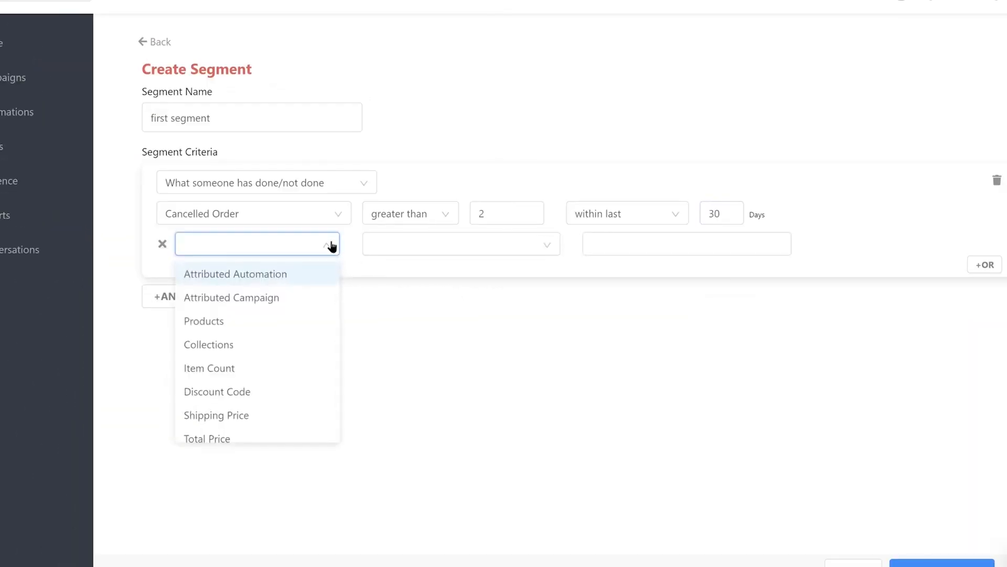
{"action": "scroll", "coordinate": [294, 432], "scroll_direction": "down", "scroll_amount": 1}
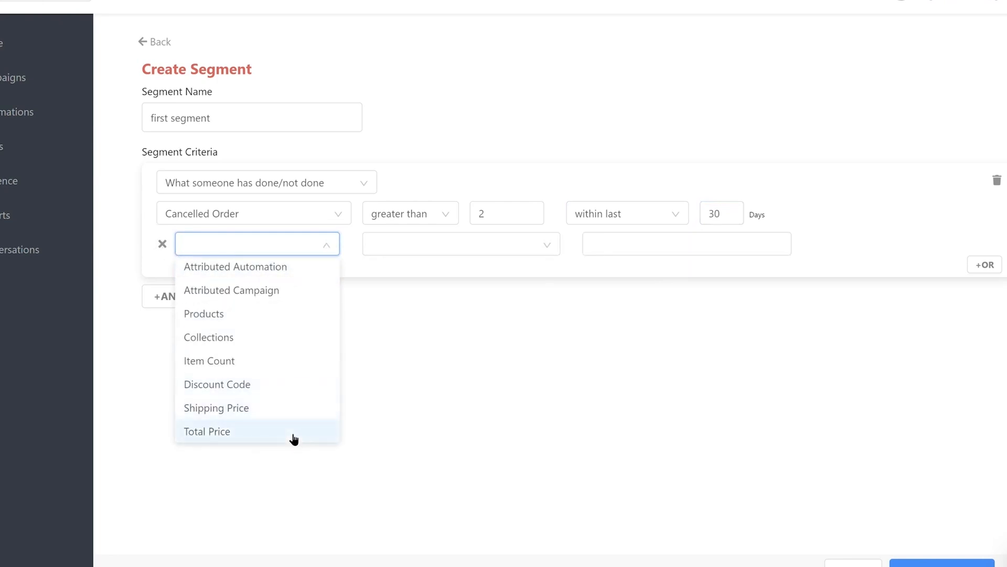
{"action": "left_click", "coordinate": [293, 433]}
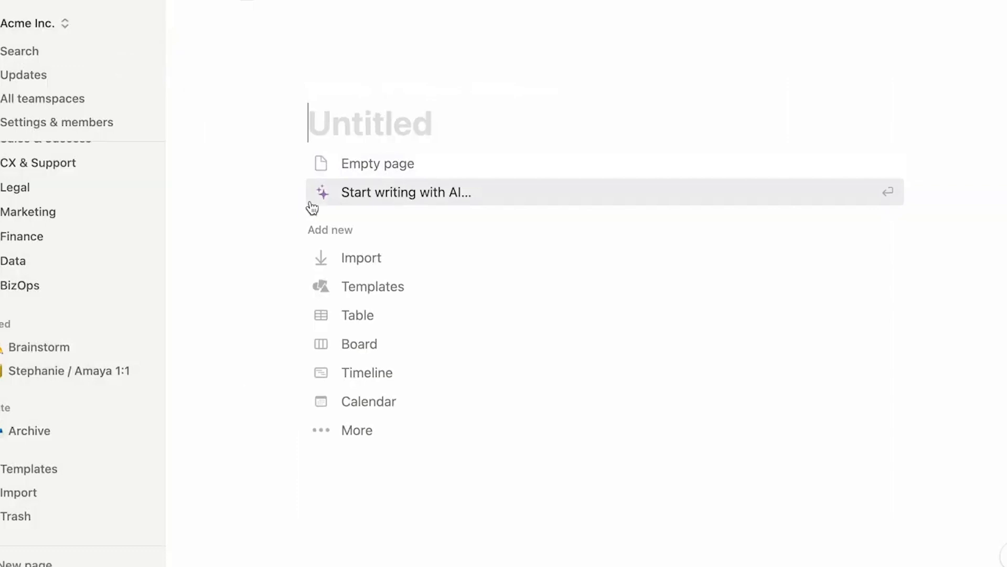
Brainstorm team offsite ideas with Notion AI, then start AI writing on a new page under Product
{"action": "left_click", "coordinate": [267, 188]}
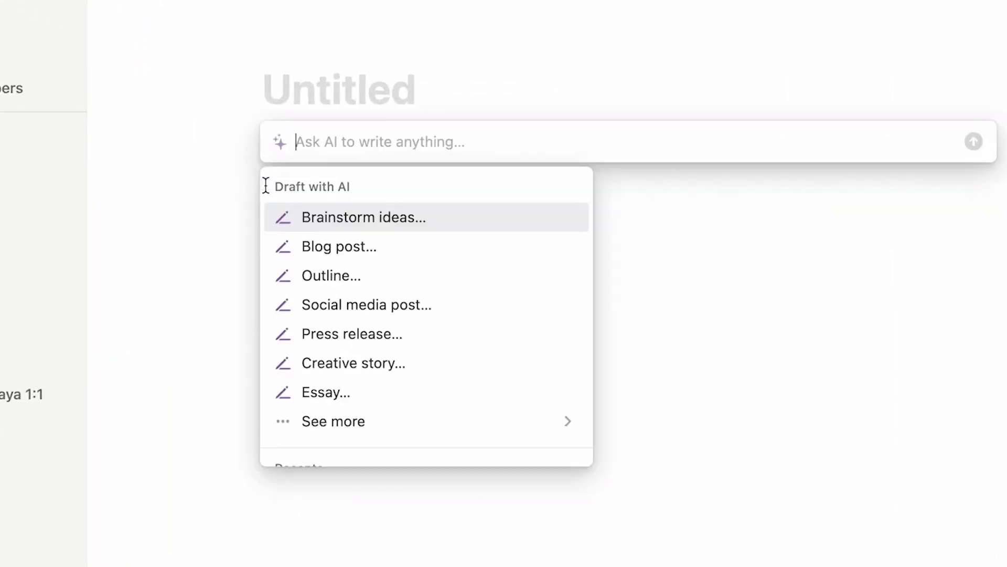
{"action": "left_click", "coordinate": [453, 227]}
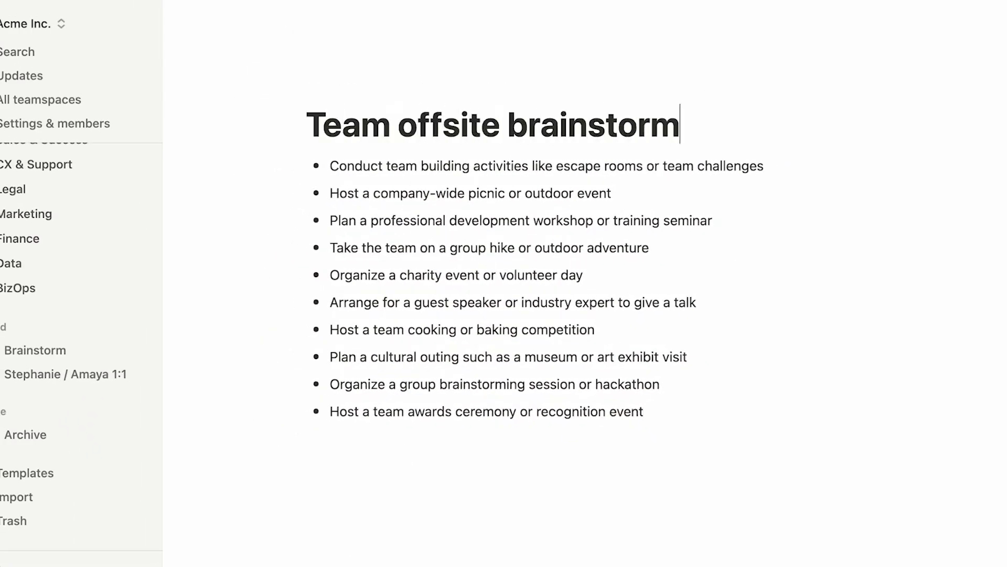
{"action": "scroll", "coordinate": [141, 310], "scroll_direction": "up", "scroll_amount": 10}
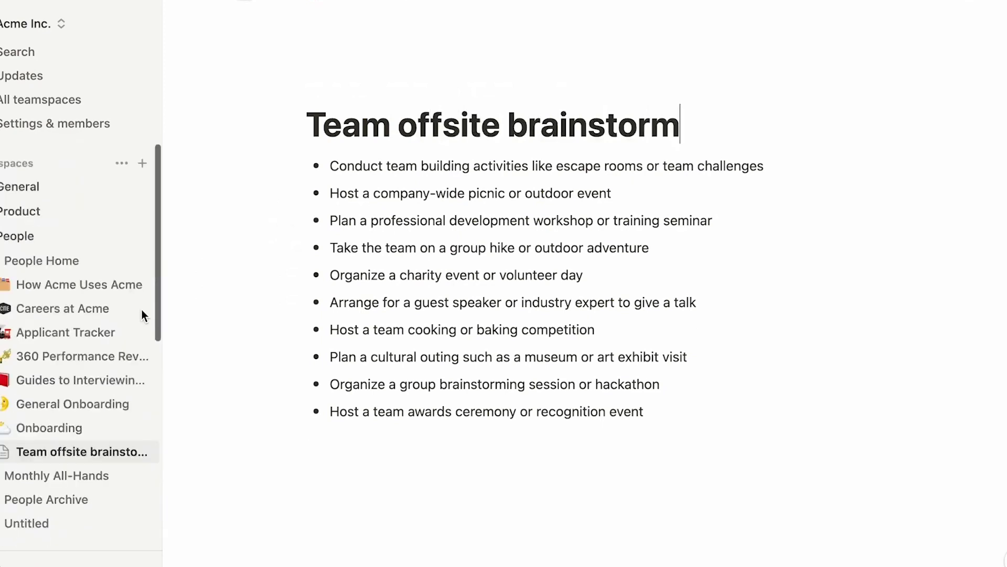
{"action": "left_click", "coordinate": [143, 210]}
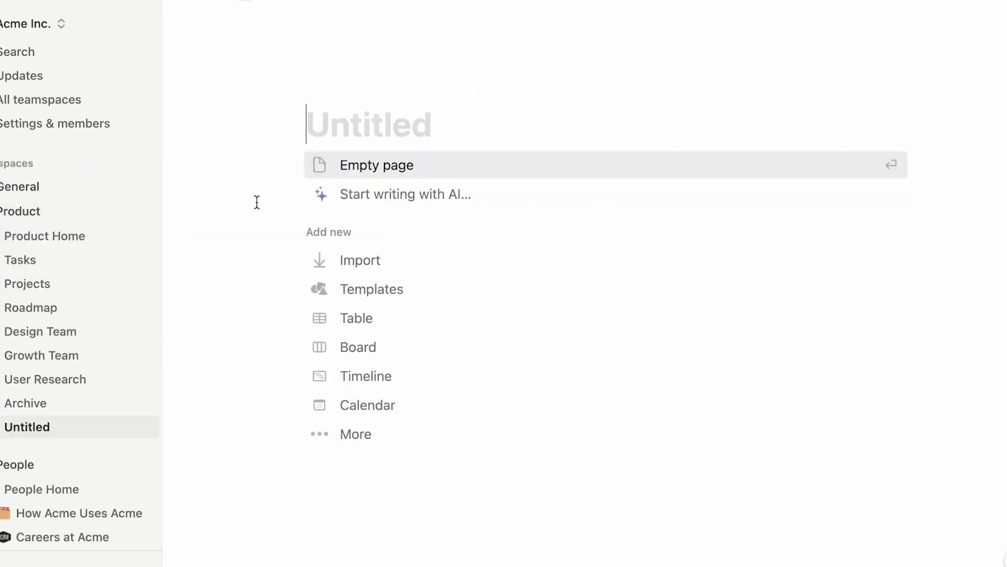
{"action": "left_click", "coordinate": [323, 199]}
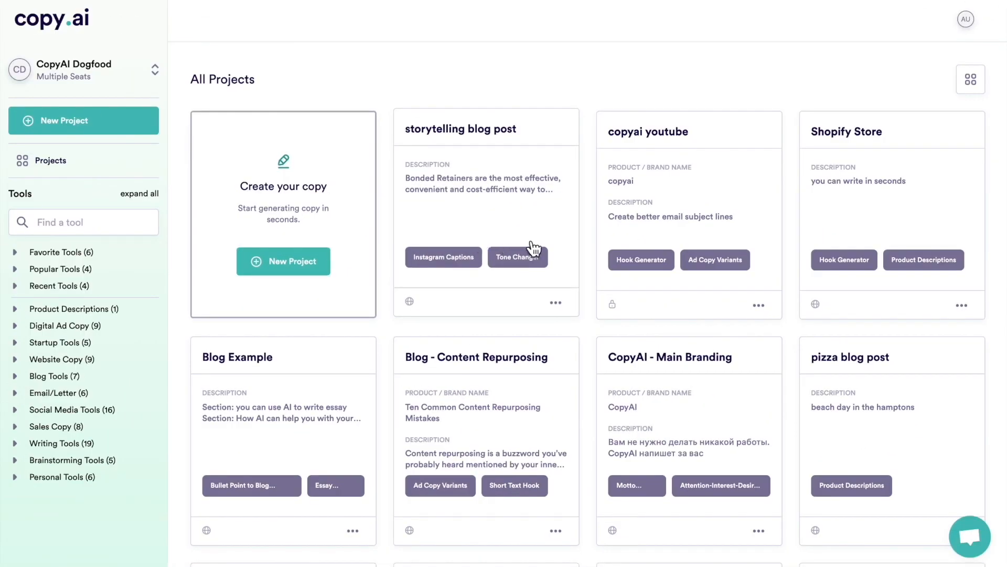
Browse the workspace switcher, view the copied Teed t-shirt description in the editor, and select 'in the near future.' to cut
{"action": "left_click", "coordinate": [156, 70]}
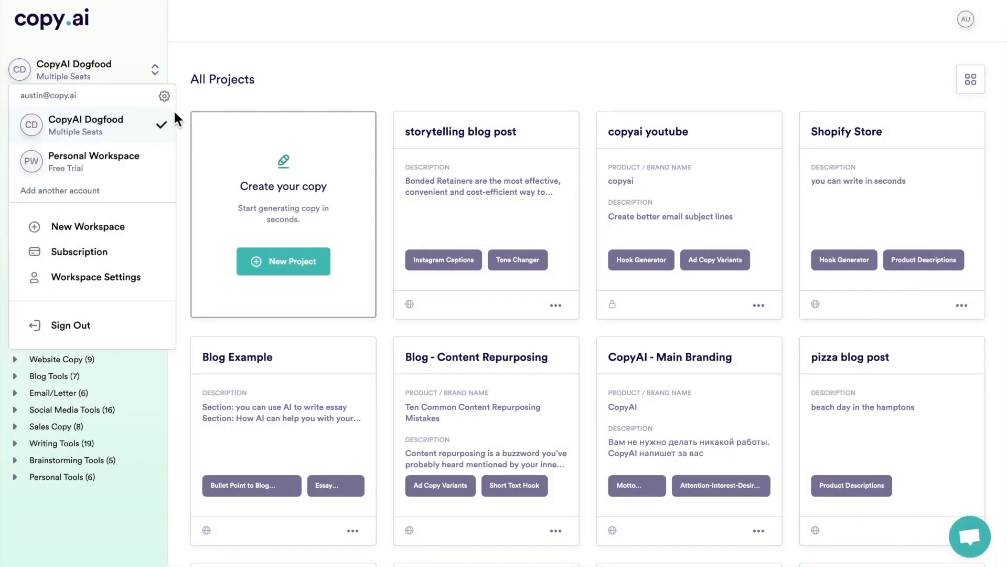
{"action": "left_click", "coordinate": [142, 279]}
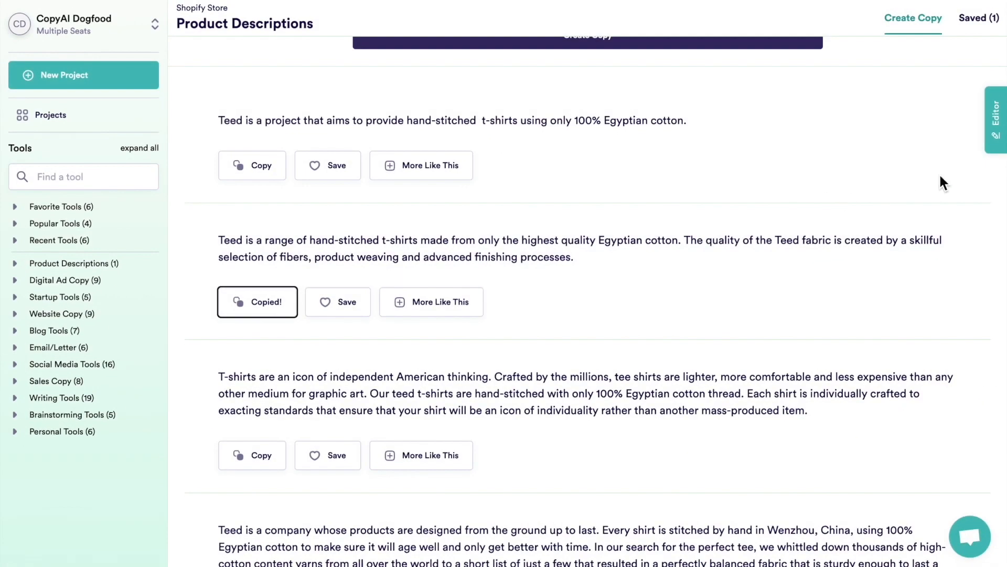
{"action": "left_click", "coordinate": [997, 149]}
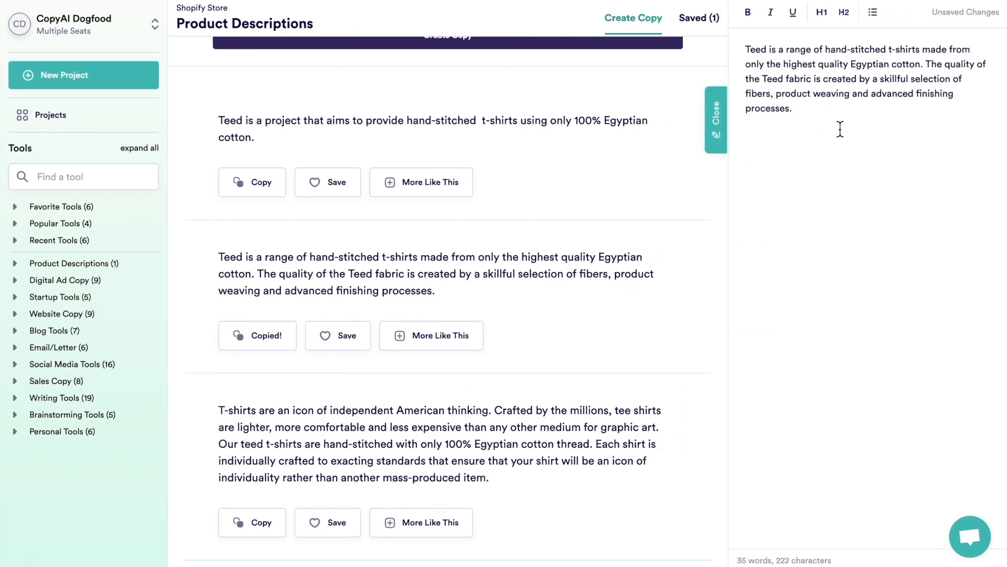
{"action": "left_click", "coordinate": [716, 120]}
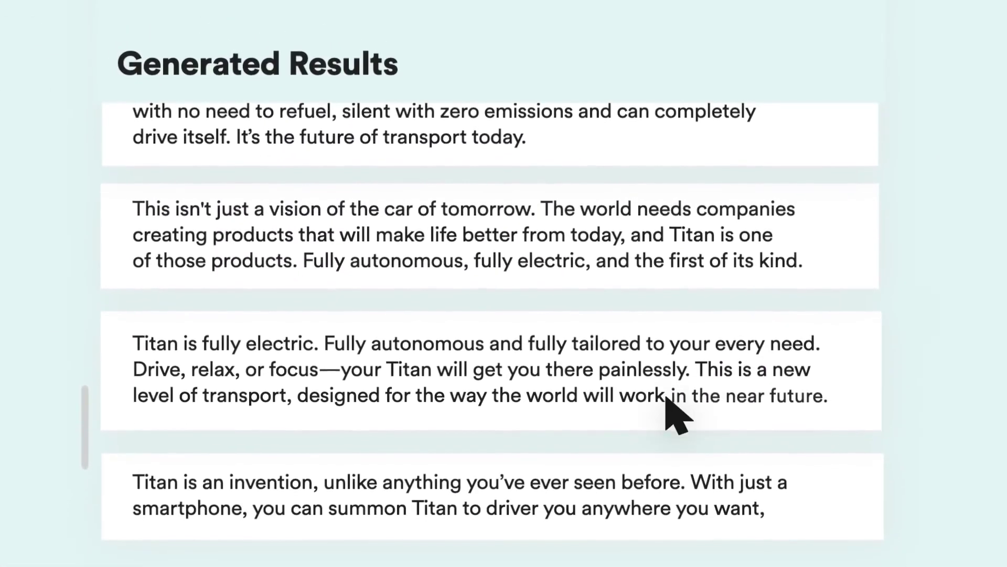
{"action": "left_click_drag", "start_coordinate": [667, 401], "coordinate": [843, 405]}
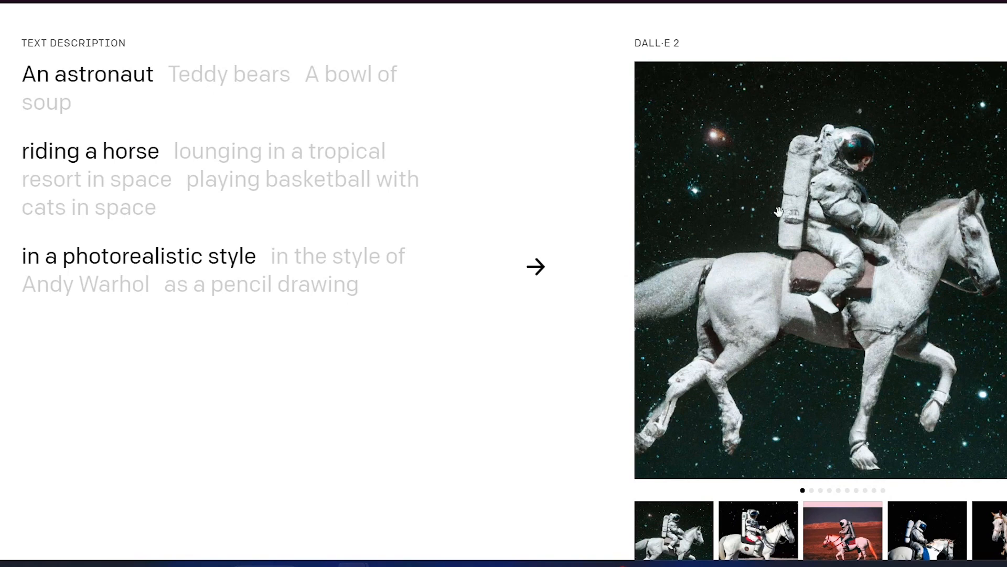
Cycle through the astronaut-riding-a-horse result thumbnails in the DALL·E 2 demo
{"action": "left_click", "coordinate": [779, 535]}
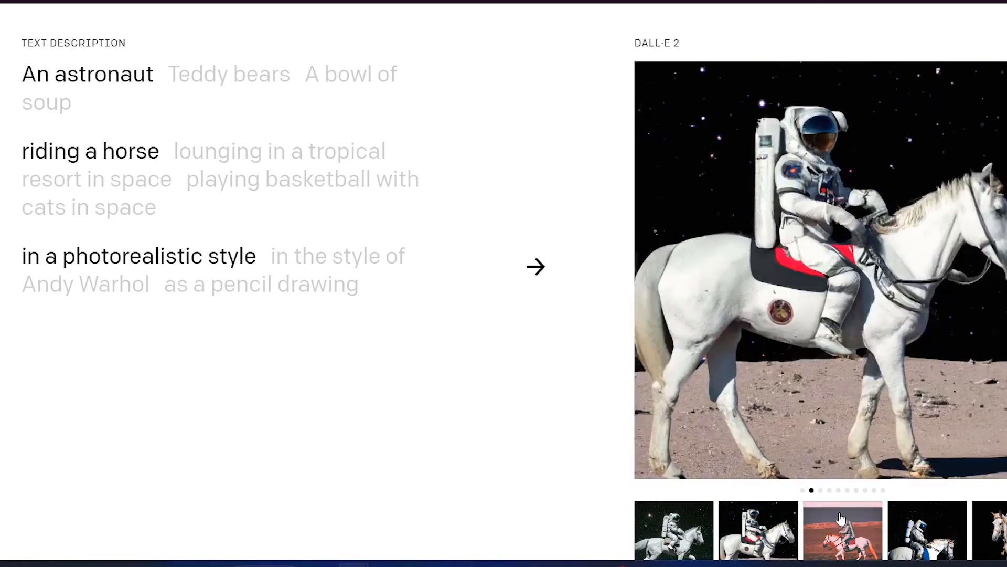
{"action": "left_click", "coordinate": [839, 540]}
{"action": "left_click", "coordinate": [927, 532]}
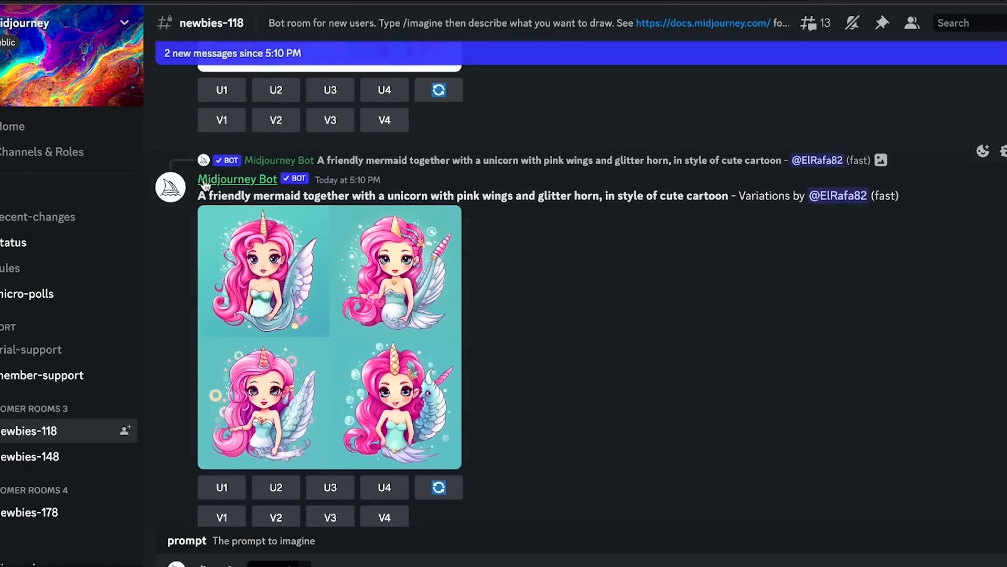
View the Midjourney Bot profile and enlarge, then close, the pyramid construction image grid
{"action": "left_click", "coordinate": [238, 179]}
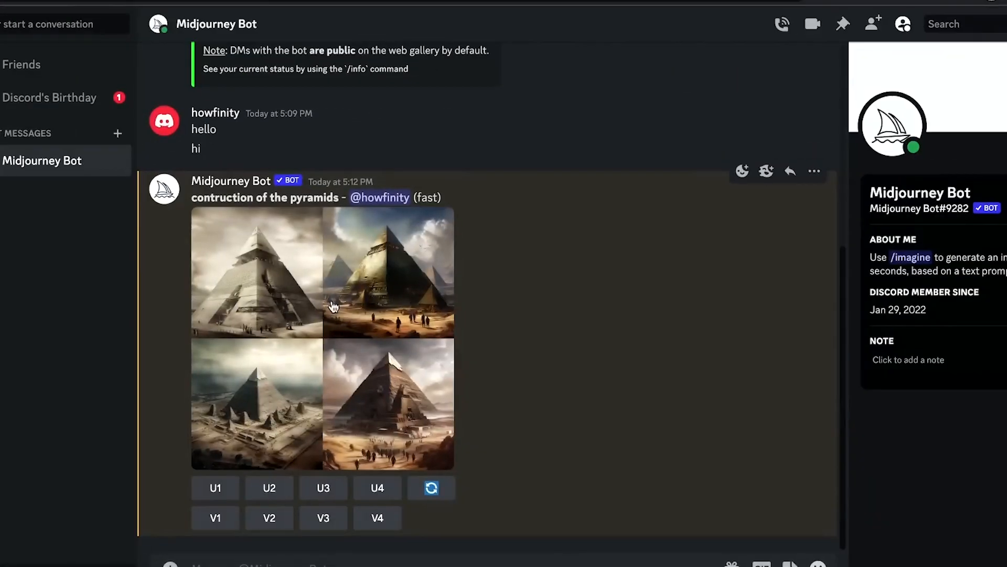
{"action": "left_click", "coordinate": [338, 298]}
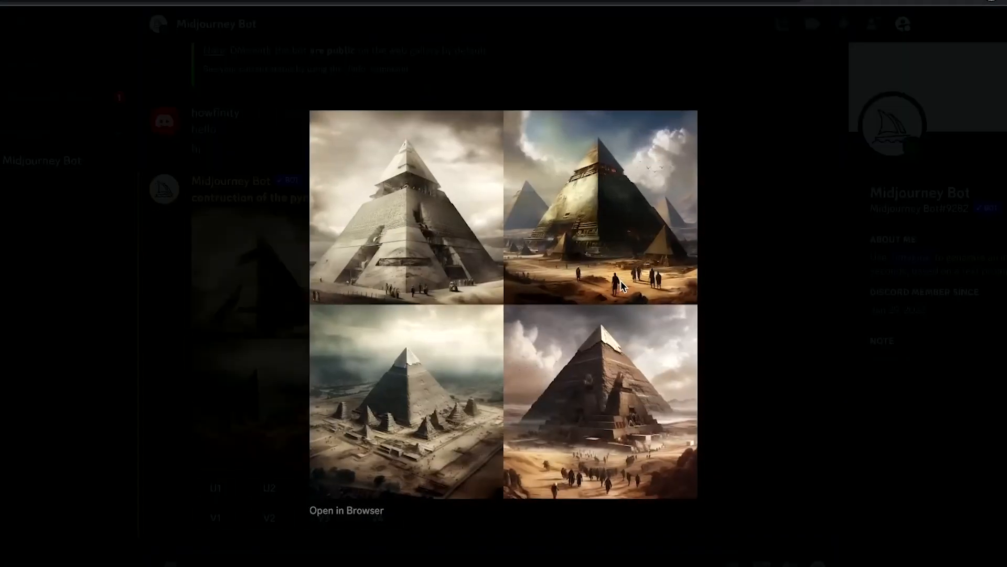
{"action": "left_click", "coordinate": [224, 389]}
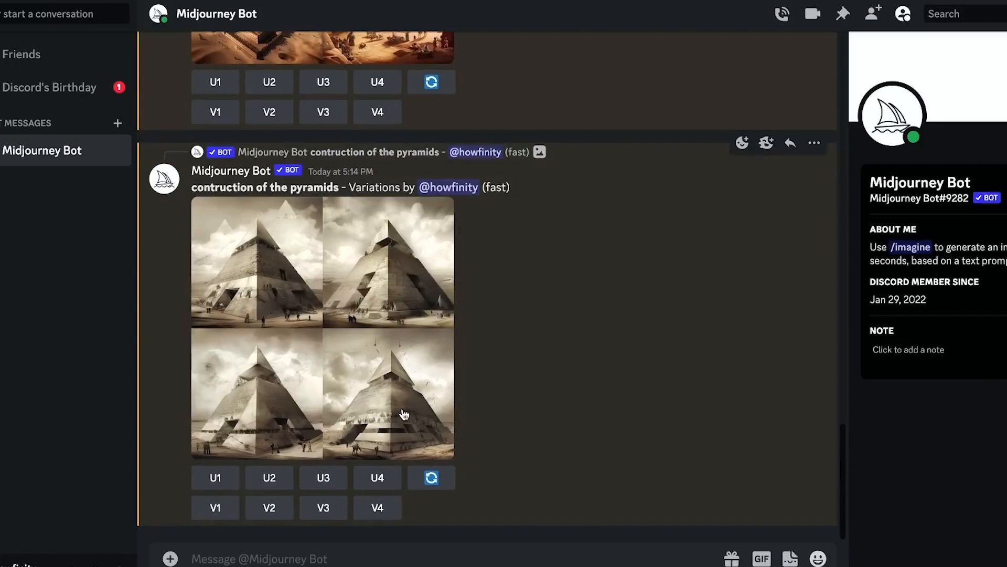
{"action": "scroll", "coordinate": [318, 307], "scroll_direction": "up", "scroll_amount": 5}
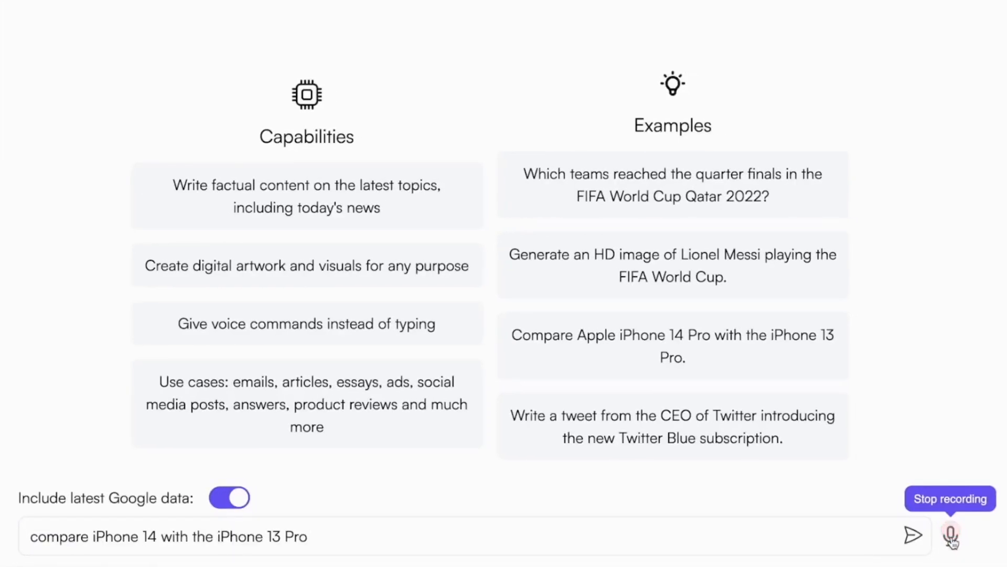
Stop dictating the iPhone 14 versus 13 Pro question and send it to Chatsonic
{"action": "left_click", "coordinate": [951, 536]}
{"action": "left_click", "coordinate": [912, 537]}
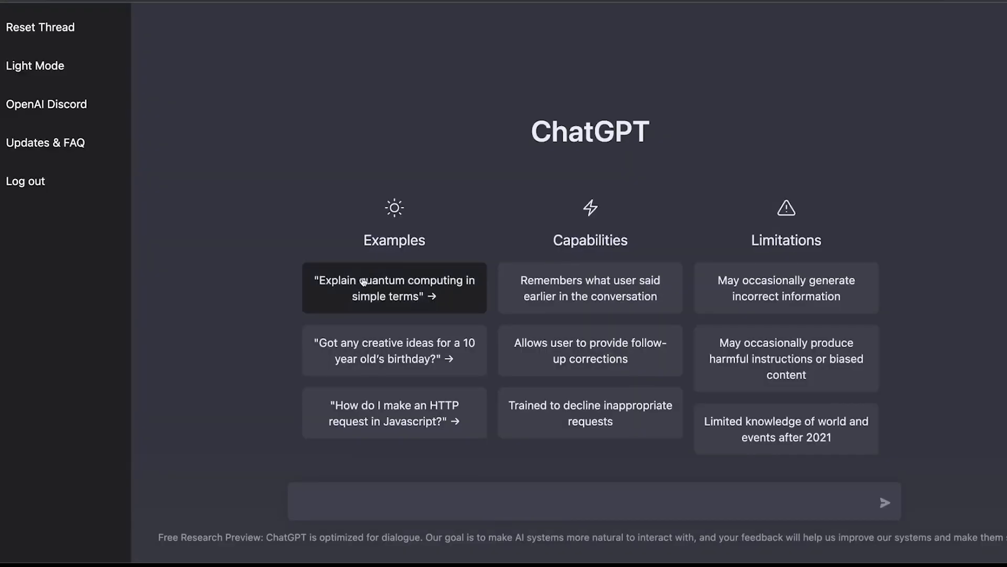
{"action": "left_click_drag", "start_coordinate": [518, 279], "coordinate": [671, 295]}
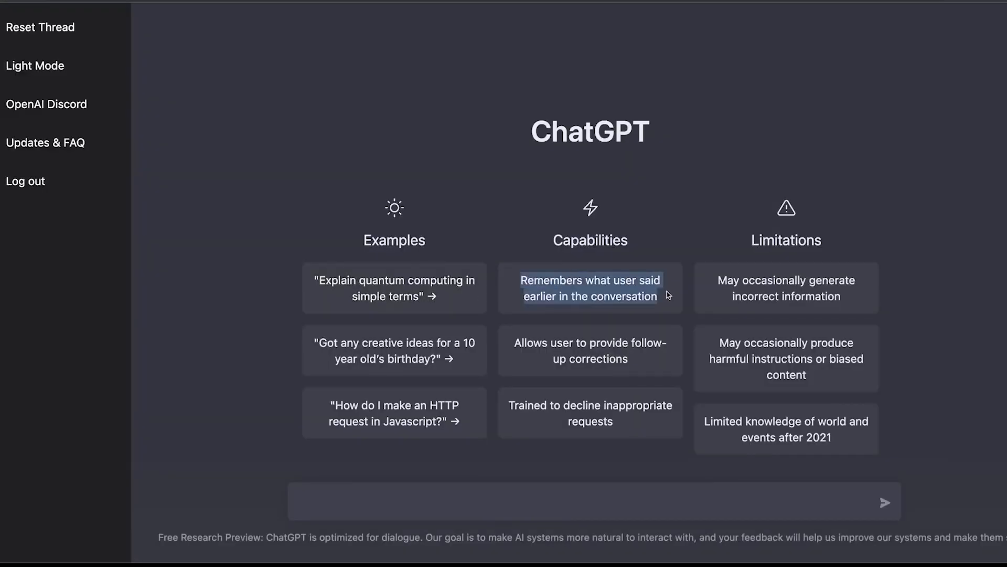
{"action": "left_click_drag", "start_coordinate": [516, 343], "coordinate": [651, 365]}
{"action": "left_click_drag", "start_coordinate": [508, 404], "coordinate": [646, 434]}
{"action": "left_click_drag", "start_coordinate": [717, 279], "coordinate": [830, 297]}
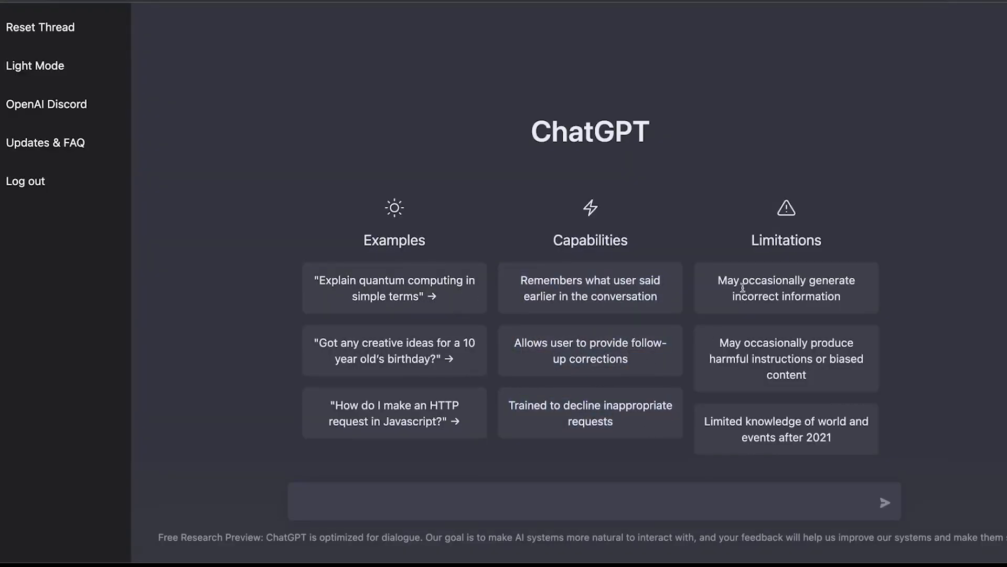
{"action": "left_click_drag", "start_coordinate": [715, 344], "coordinate": [849, 375]}
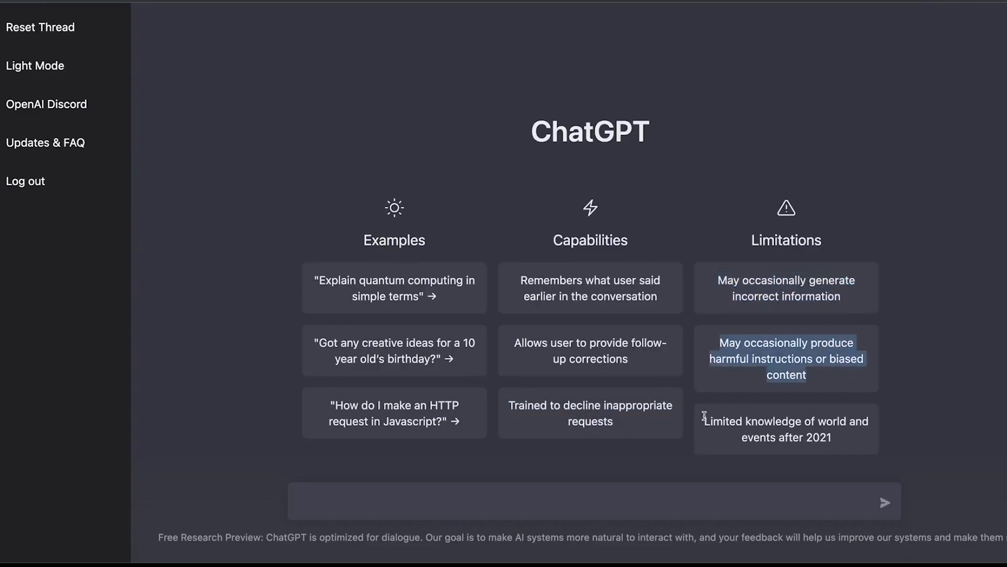
{"action": "left_click_drag", "start_coordinate": [705, 416], "coordinate": [832, 439]}
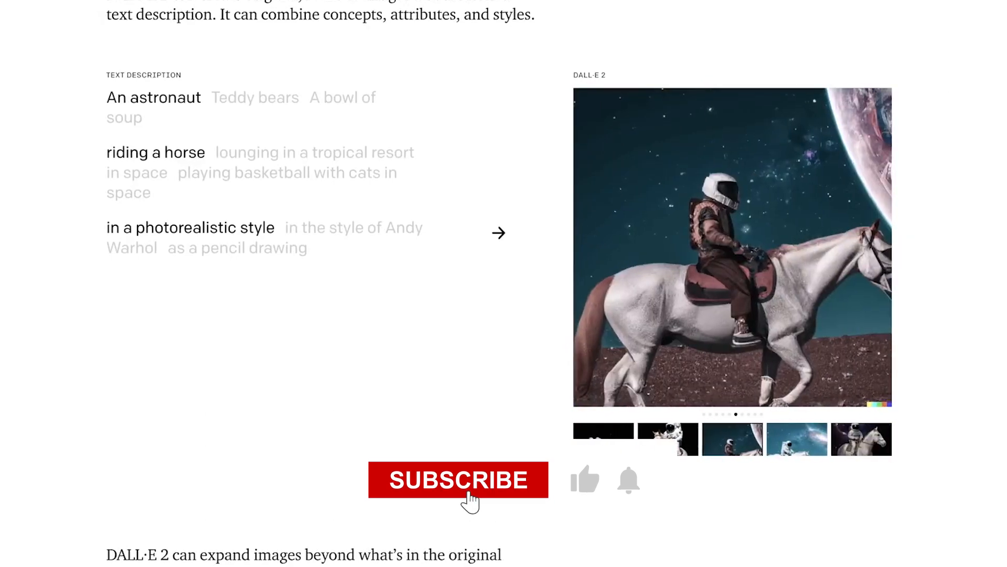
{"action": "scroll", "coordinate": [360, 223], "scroll_direction": "down", "scroll_amount": 5}
{"action": "scroll", "coordinate": [361, 223], "scroll_direction": "down", "scroll_amount": 2}
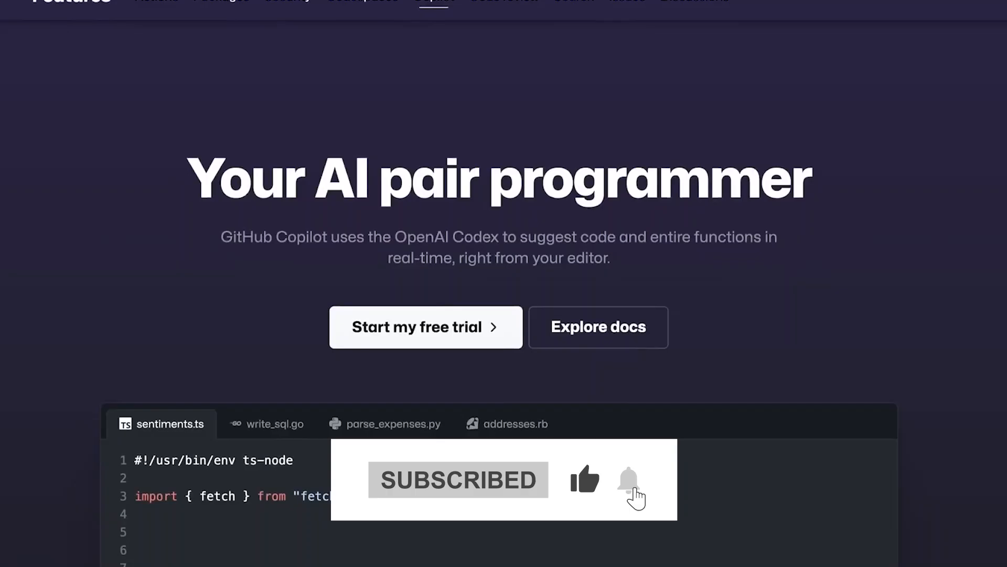